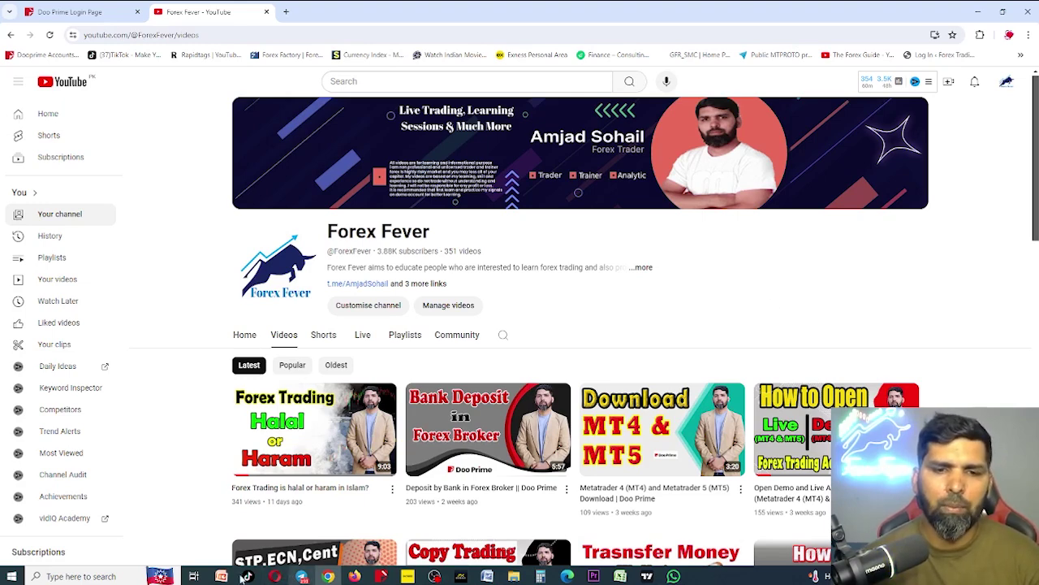
Review the PowerPoint title slide by highlighting its four title lines, including the Doo Prime Broker line
{"action": "left_click", "coordinate": [221, 576]}
{"action": "left_click_drag", "start_coordinate": [378, 179], "coordinate": [757, 354]}
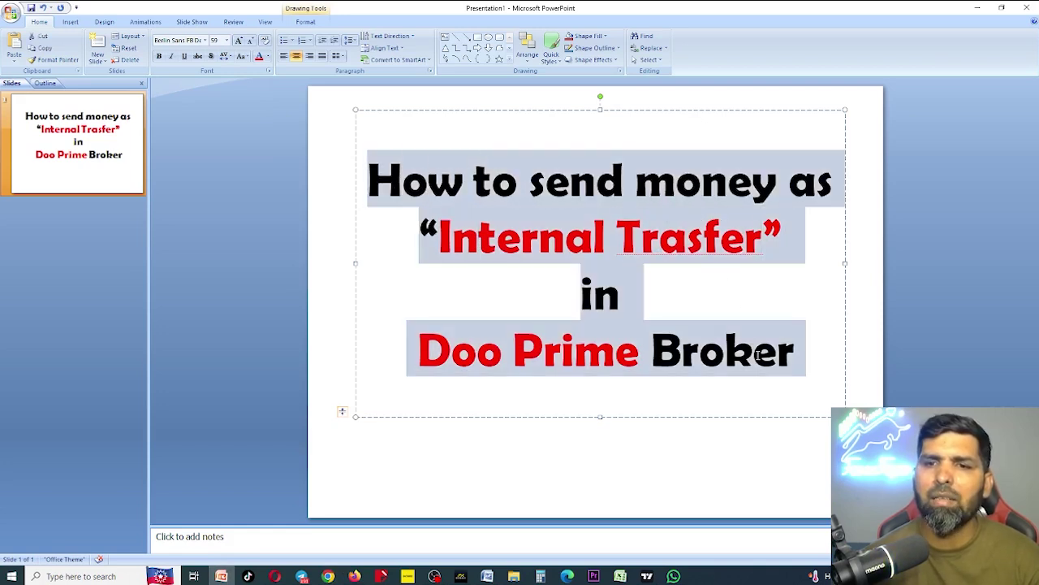
{"action": "left_click", "coordinate": [764, 358]}
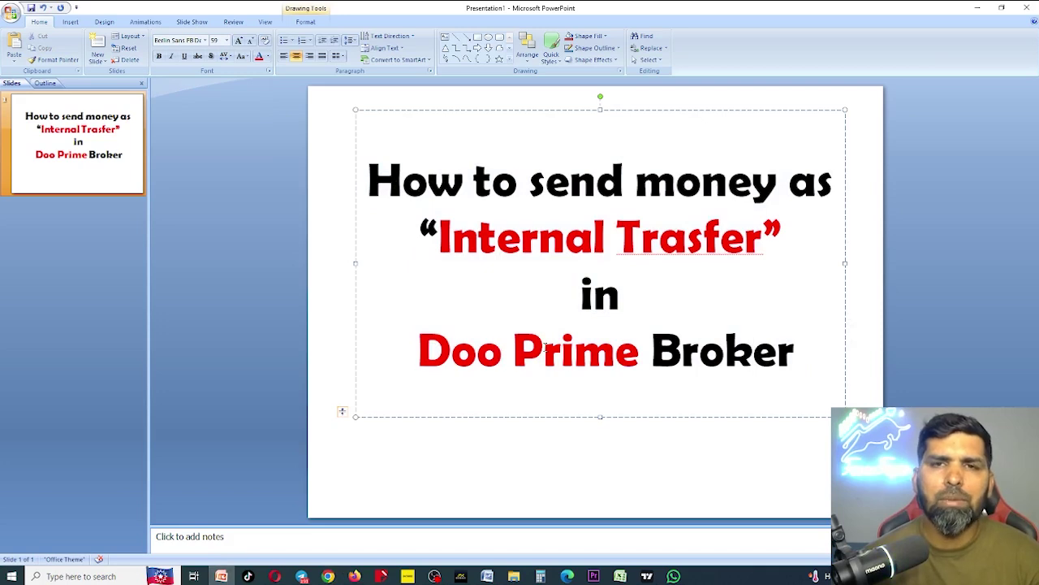
{"action": "left_click_drag", "start_coordinate": [414, 351], "coordinate": [667, 356]}
{"action": "left_click", "coordinate": [755, 376]}
{"action": "left_click_drag", "start_coordinate": [798, 357], "coordinate": [433, 185]}
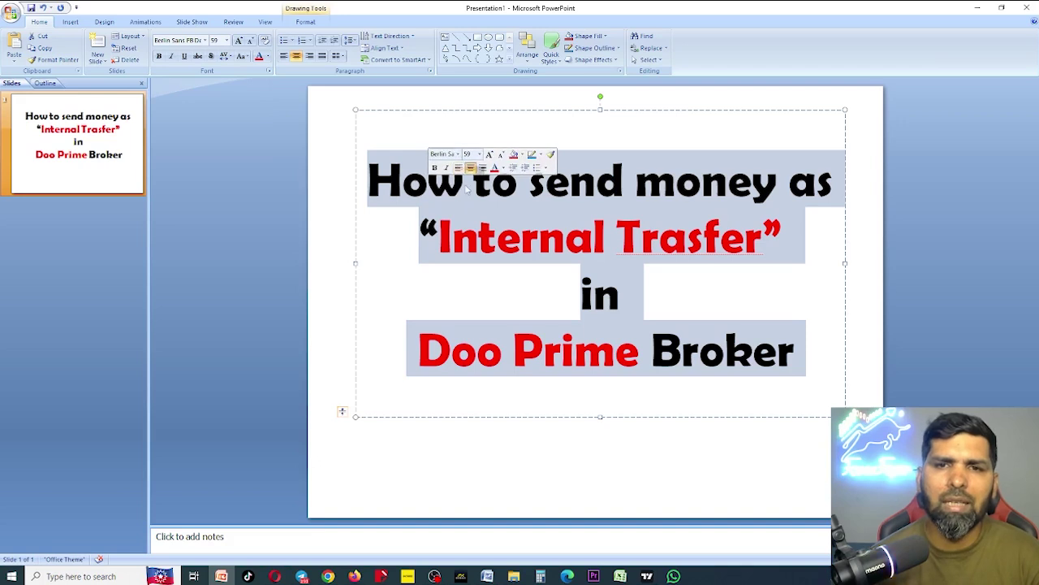
{"action": "left_click", "coordinate": [465, 186]}
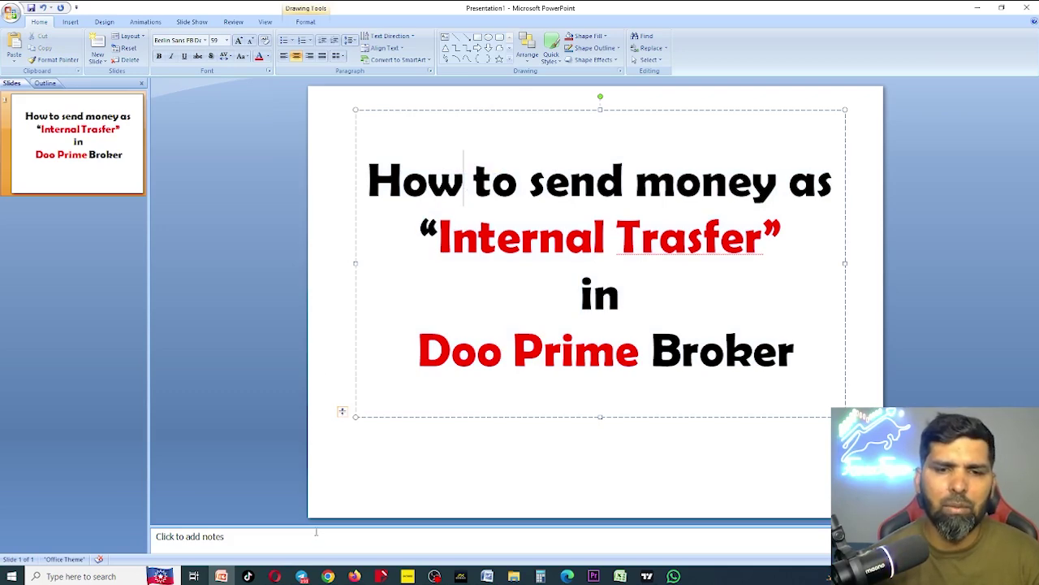
{"action": "left_click", "coordinate": [329, 575]}
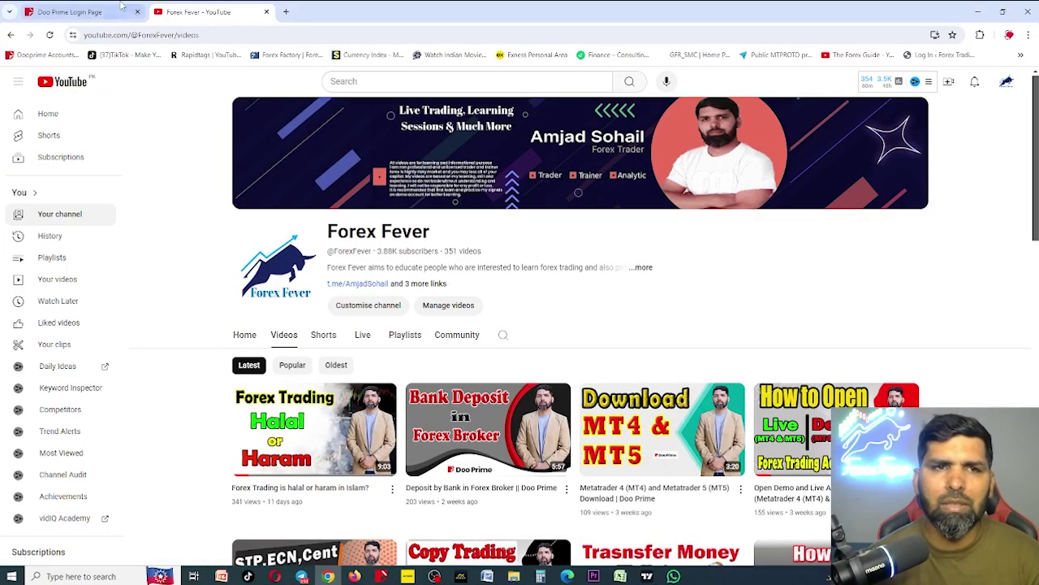
Log in on the Doo Prime Login Page tab using the saved credentials
{"action": "left_click", "coordinate": [102, 11]}
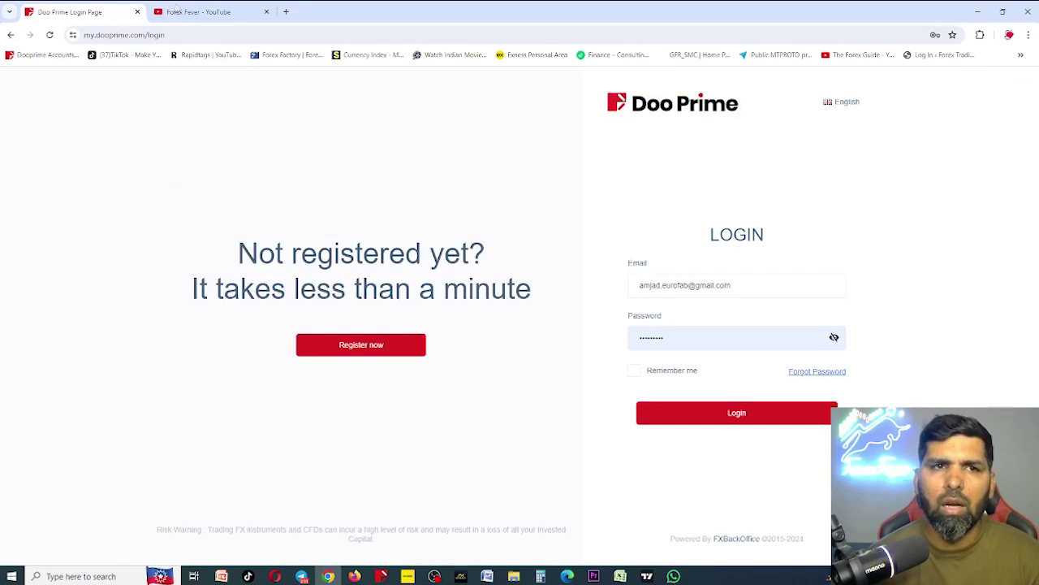
{"action": "left_click", "coordinate": [689, 415]}
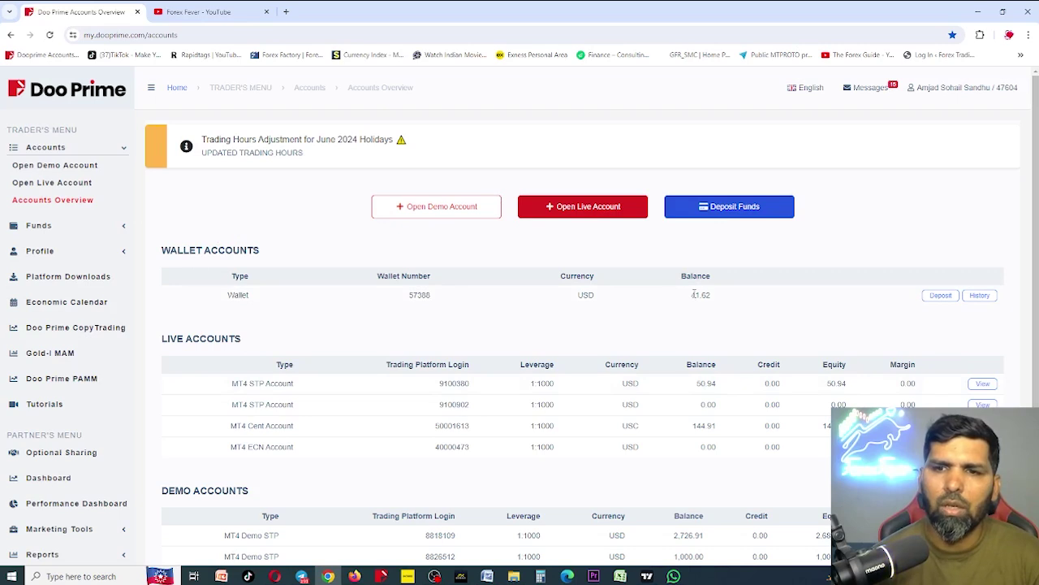
{"action": "left_click_drag", "start_coordinate": [692, 295], "coordinate": [709, 296]}
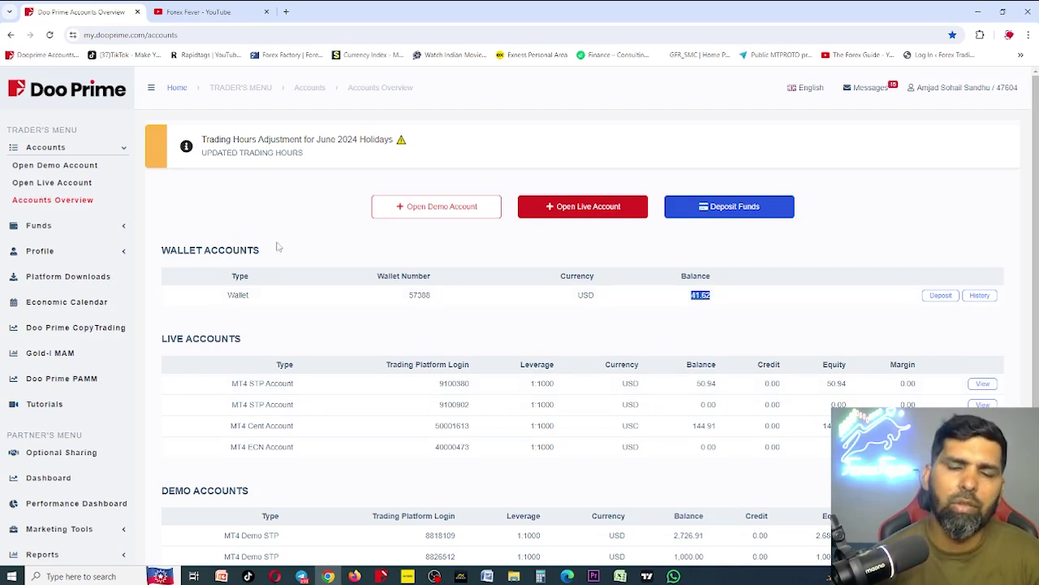
{"action": "left_click", "coordinate": [684, 312]}
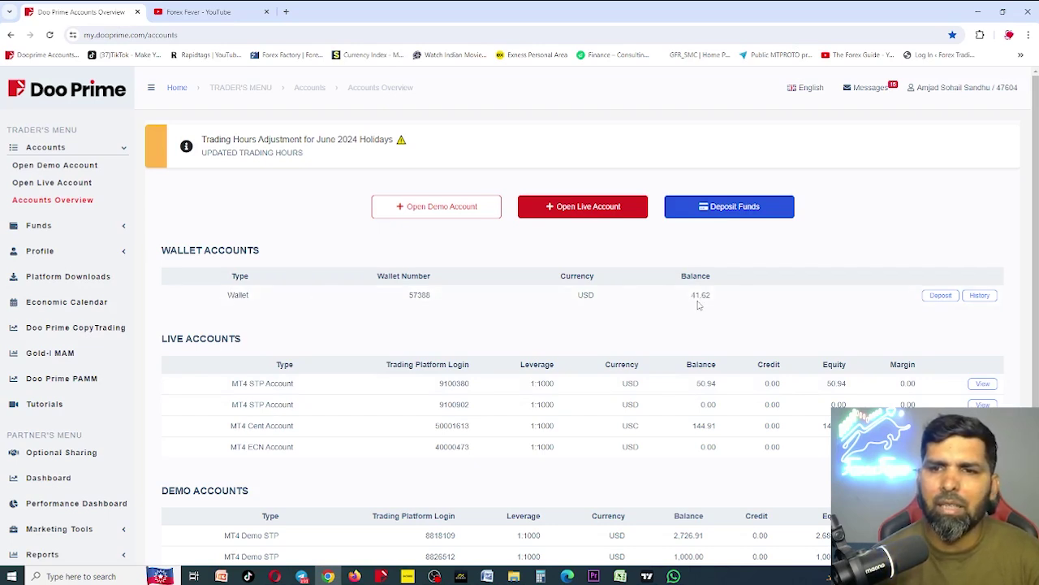
{"action": "left_click_drag", "start_coordinate": [692, 297], "coordinate": [715, 300]}
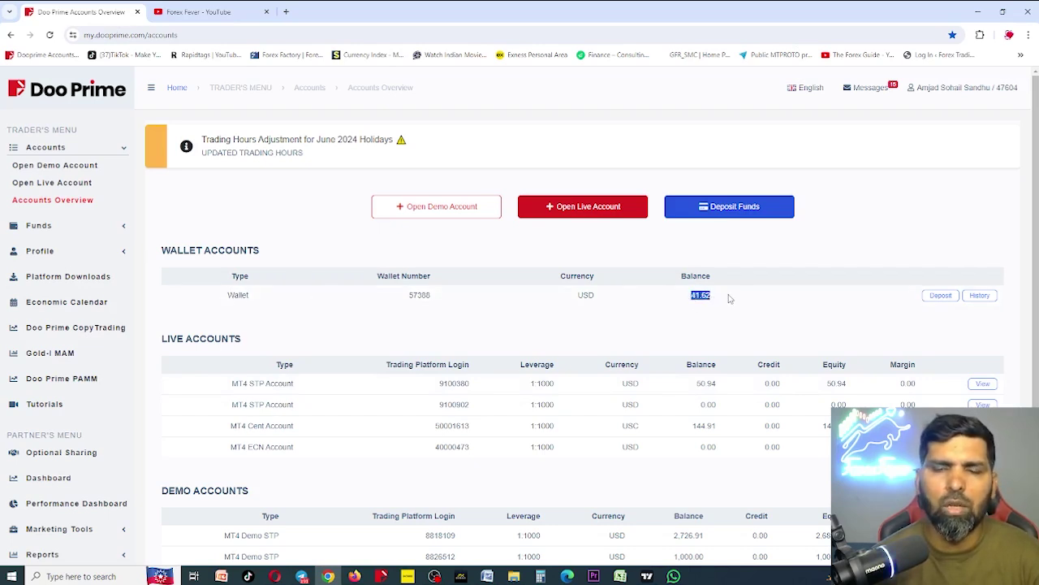
{"action": "left_click", "coordinate": [709, 297]}
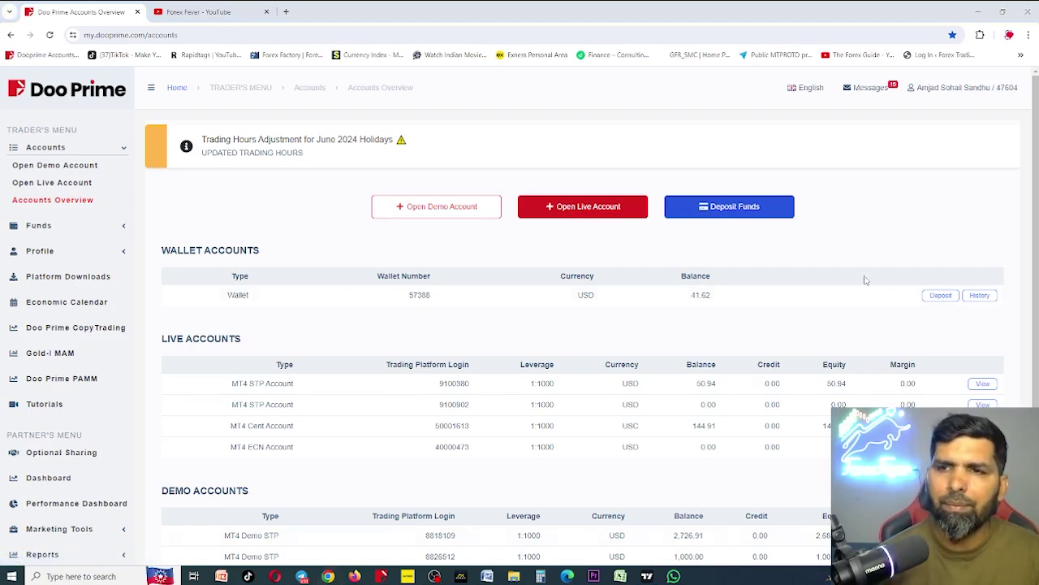
{"action": "key", "text": "super+shift+s"}
{"action": "left_click_drag", "start_coordinate": [2, 25], "coordinate": [1022, 584]}
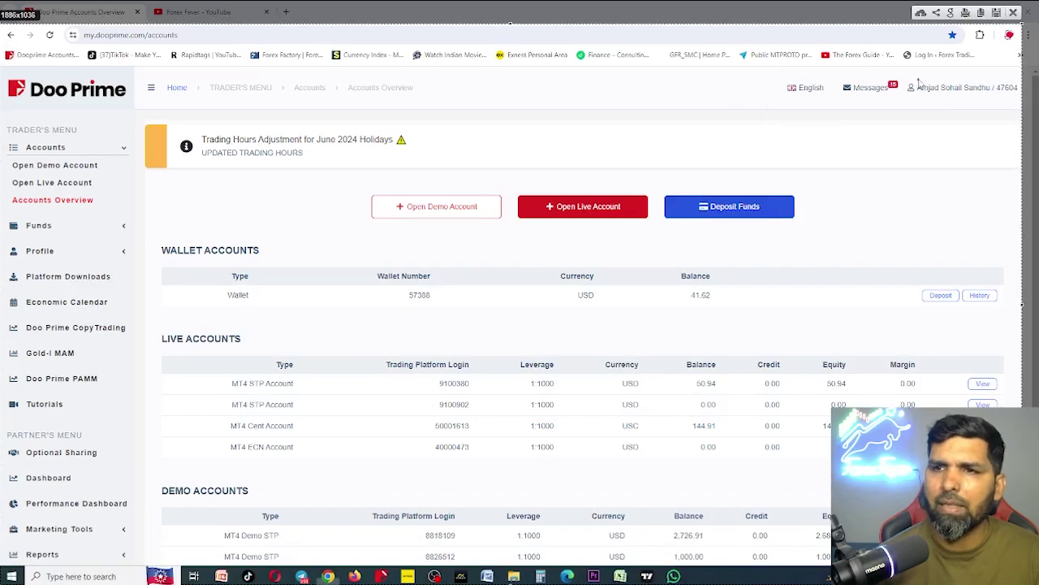
{"action": "left_click_drag", "start_coordinate": [911, 78], "coordinate": [1021, 96]}
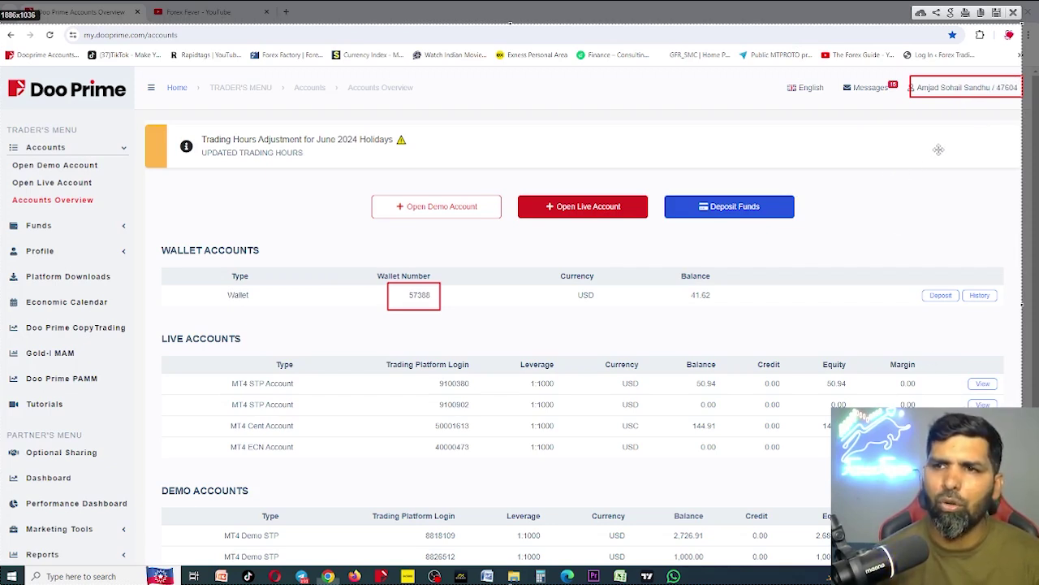
{"action": "key", "text": "Escape"}
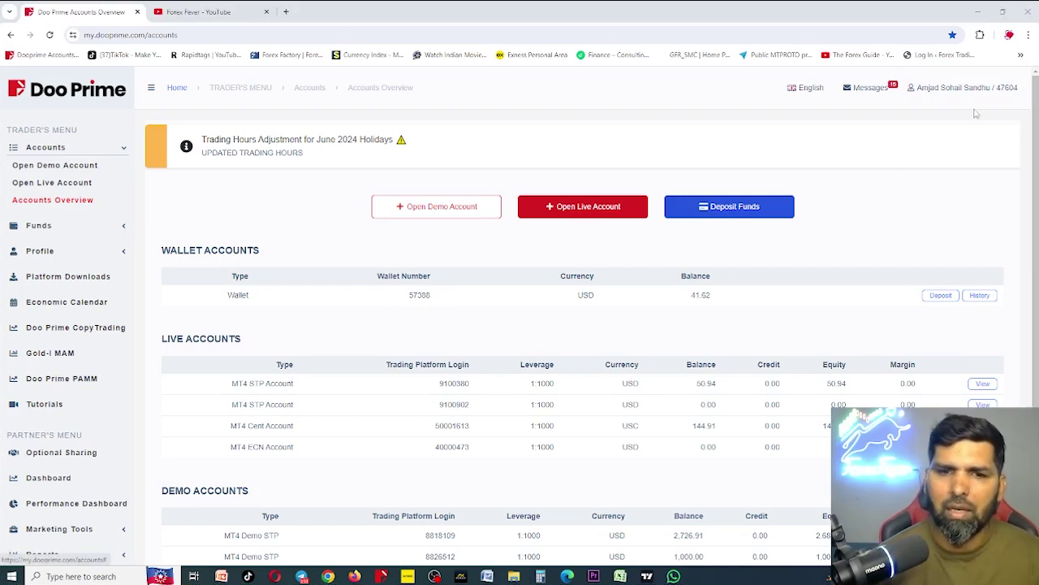
Add the client ID and wallet number as new lines below the Broker line
{"action": "left_click", "coordinate": [221, 576]}
{"action": "left_click", "coordinate": [795, 377]}
{"action": "key", "text": "Return"}
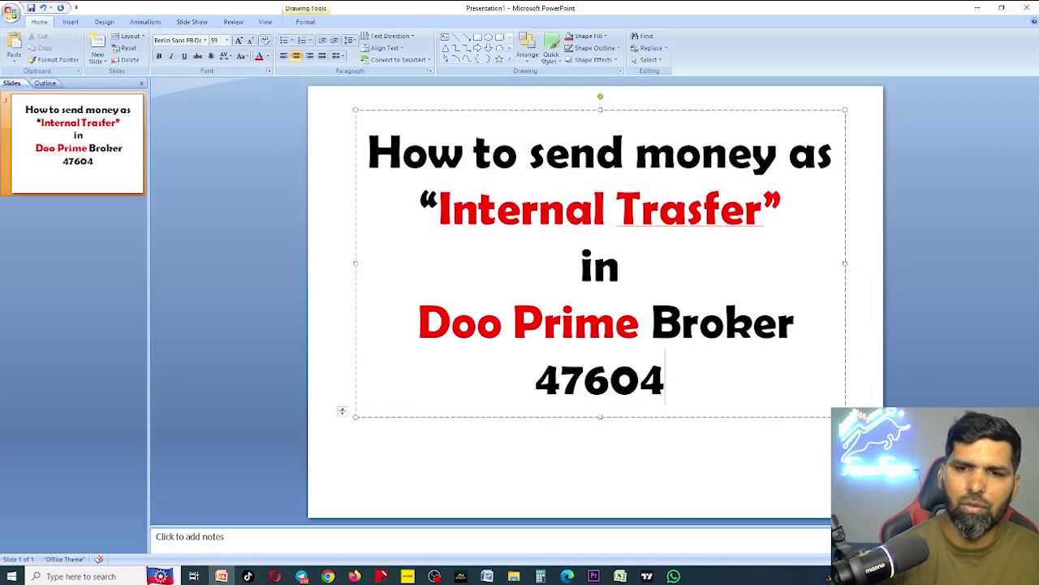
{"action": "key", "text": "Return"}
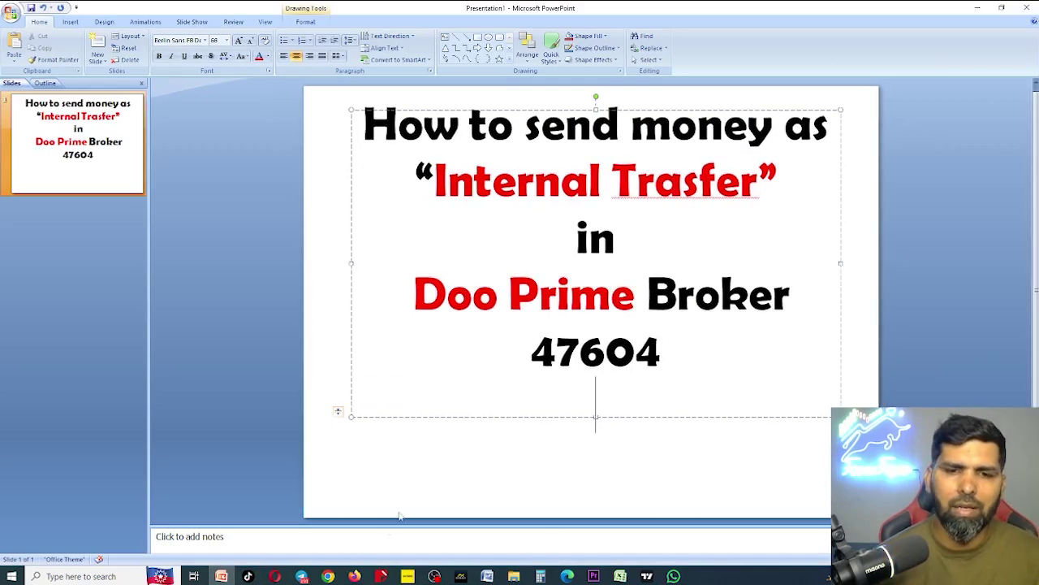
{"action": "left_click", "coordinate": [338, 575]}
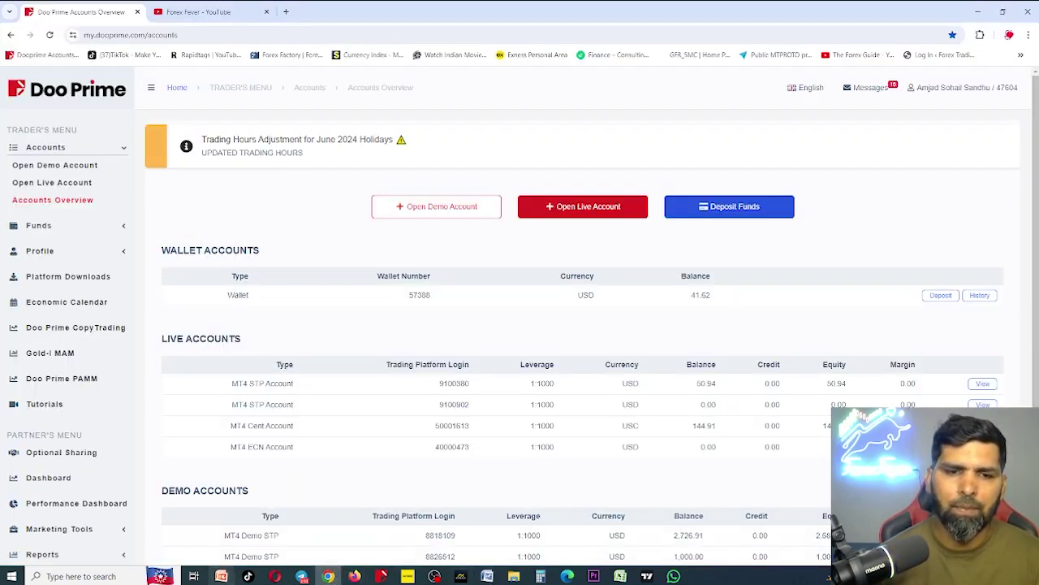
{"action": "left_click", "coordinate": [221, 576]}
{"action": "key", "text": "Return"}
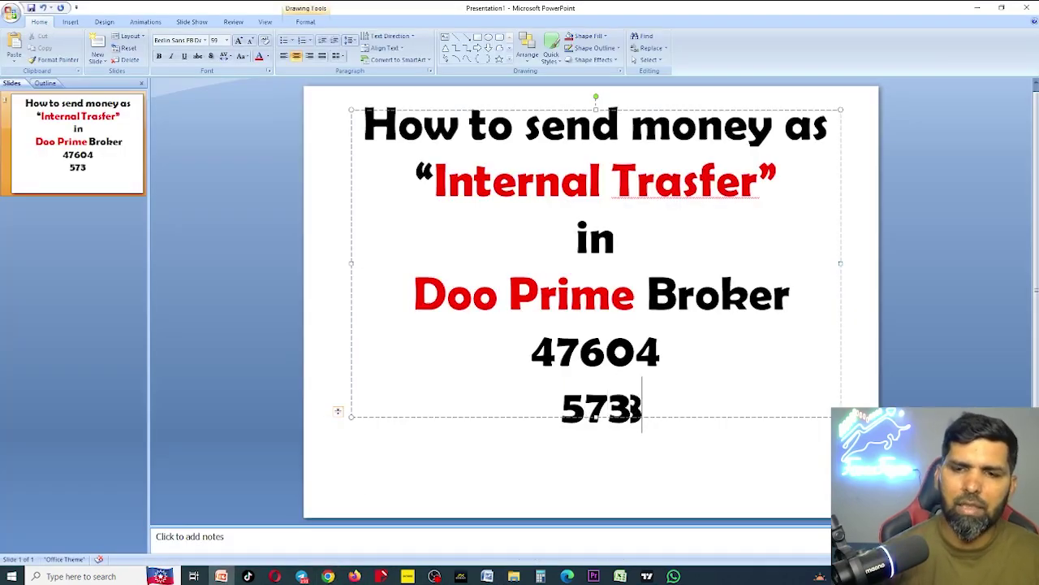
Prefix those lines with the labels 'Client ID:' and 'Wallet Id:'
{"action": "left_click", "coordinate": [515, 363]}
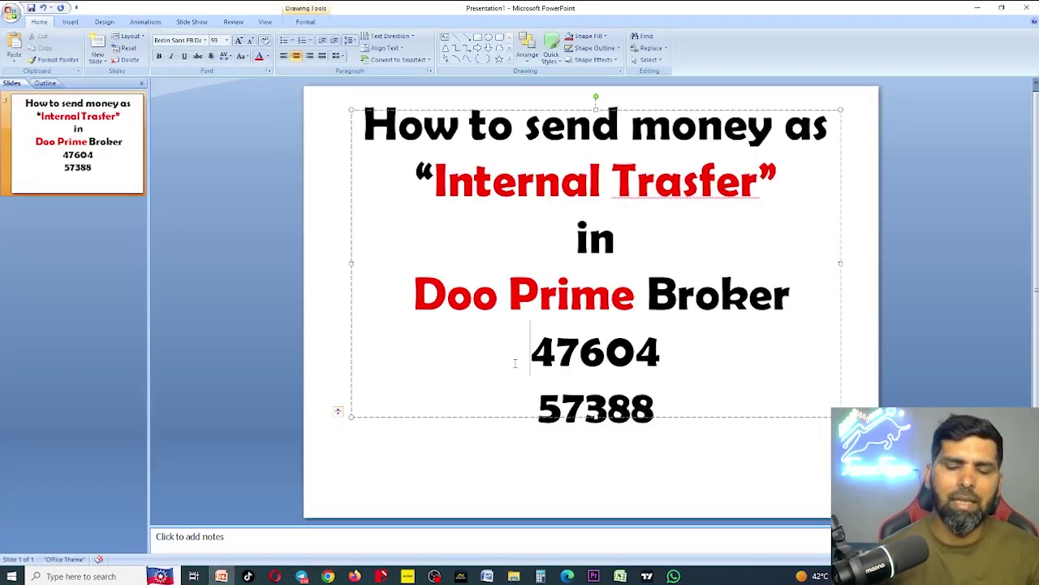
{"action": "type", "text": "Client "}
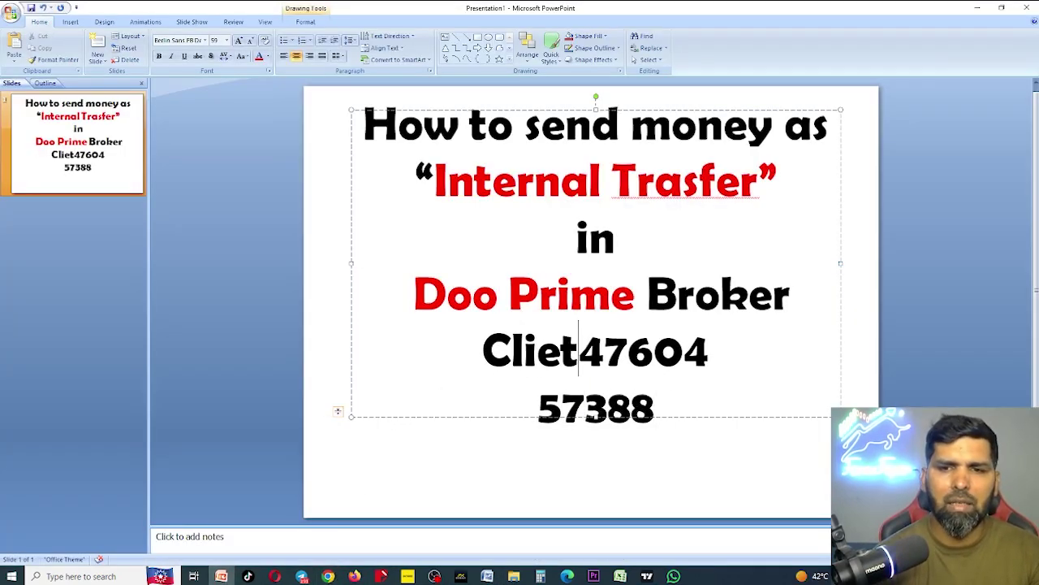
{"action": "type", "text": "ID:"}
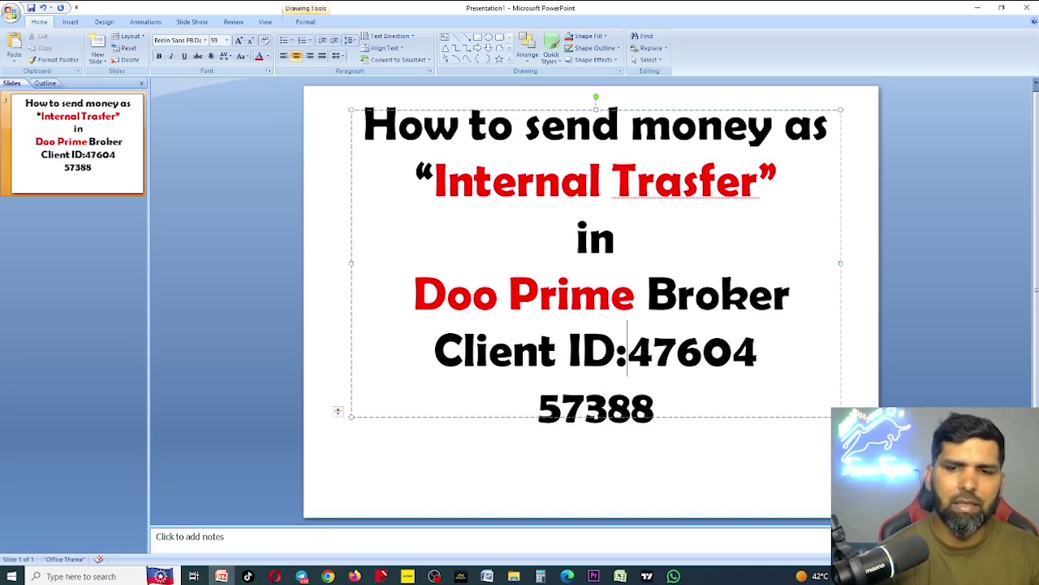
{"action": "left_click", "coordinate": [539, 404]}
{"action": "type", "text": "Wal"}
{"action": "type", "text": "let Id"}
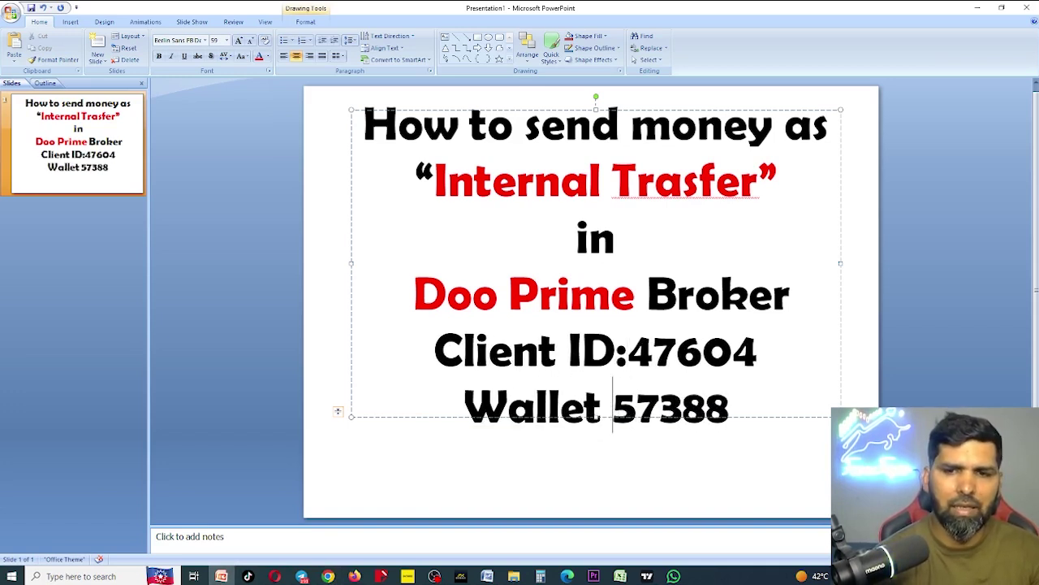
{"action": "type", "text": ":"}
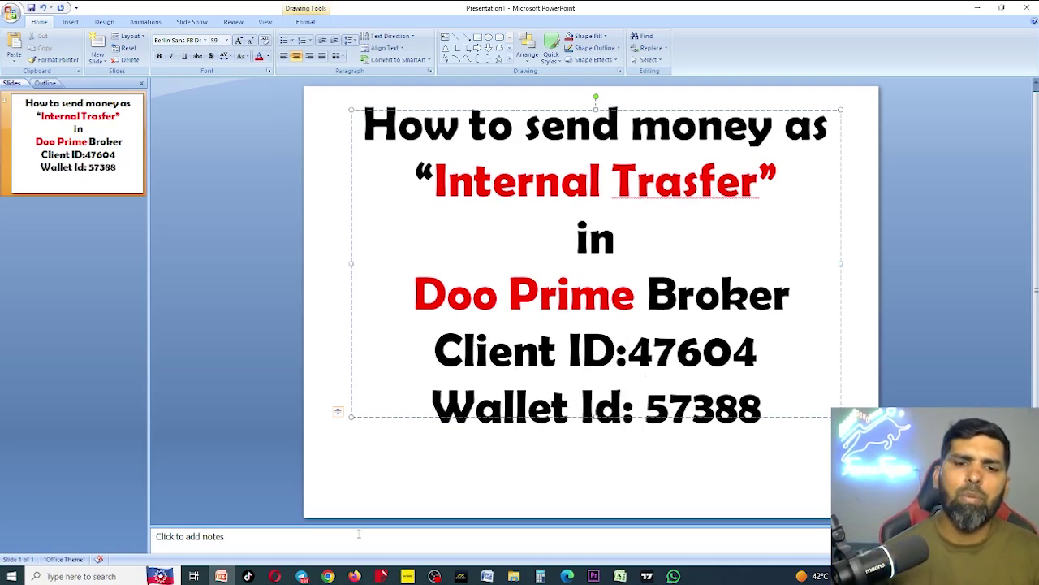
{"action": "left_click", "coordinate": [329, 576]}
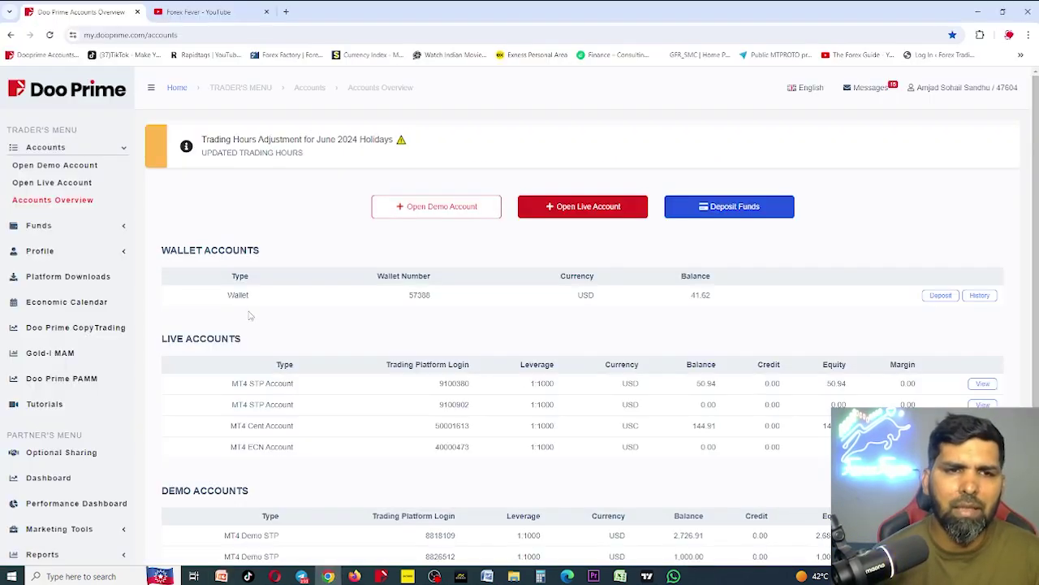
{"action": "left_click", "coordinate": [122, 227]}
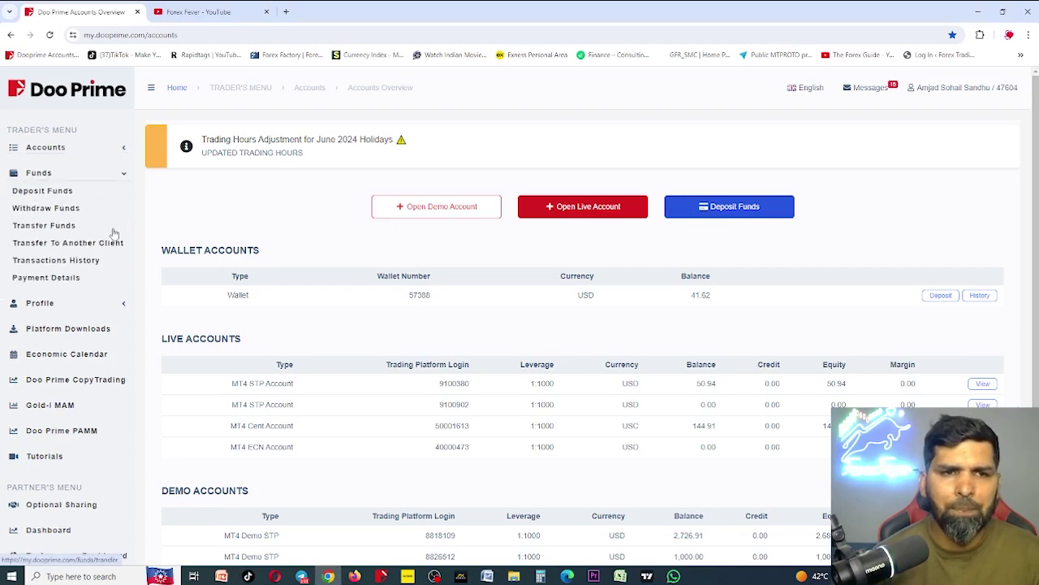
{"action": "key", "text": "Print"}
{"action": "left_click_drag", "start_coordinate": [1, 163], "coordinate": [998, 545]}
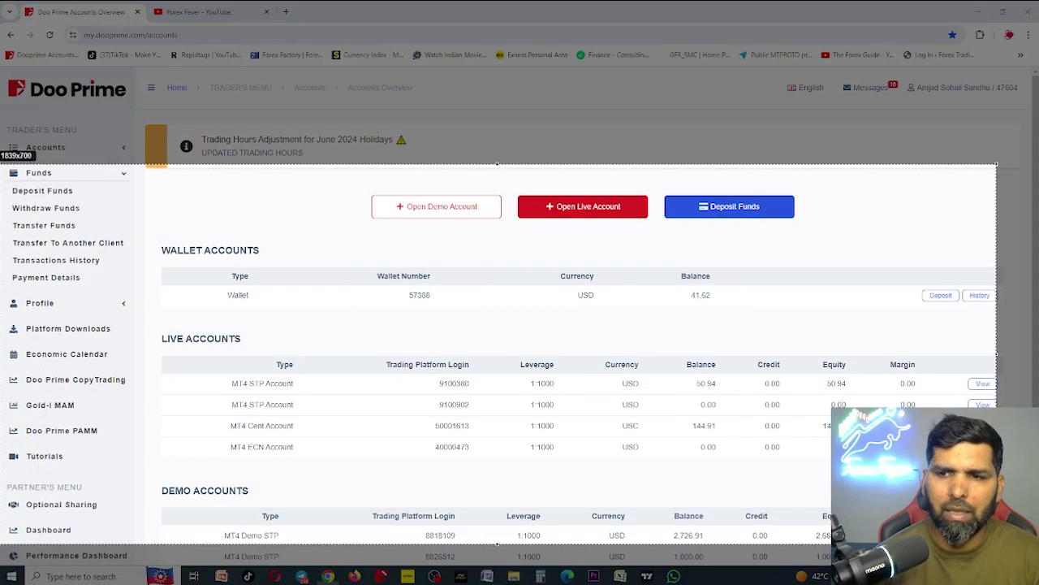
{"action": "left_click_drag", "start_coordinate": [180, 203], "coordinate": [128, 242]}
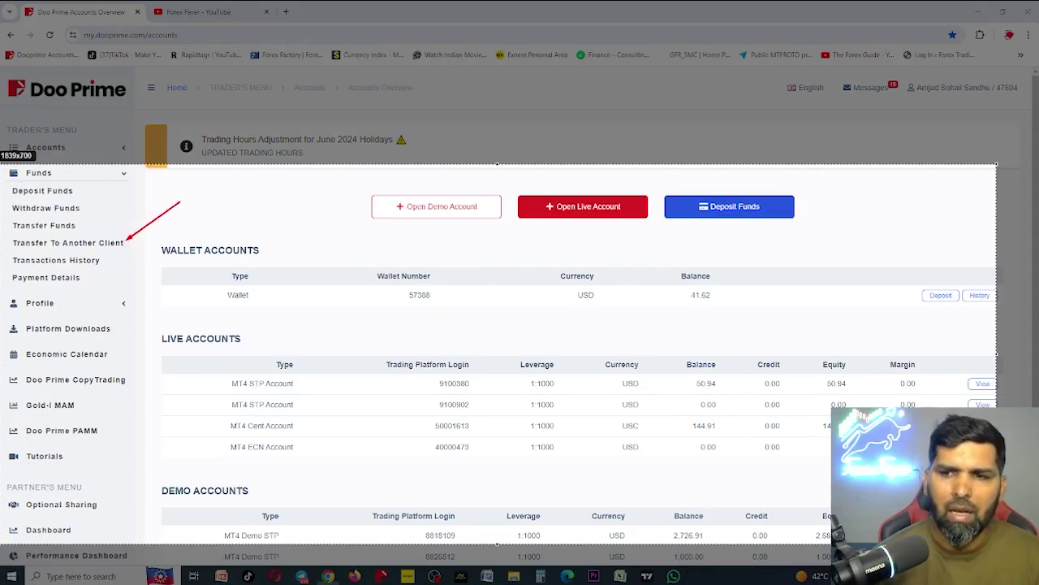
{"action": "left_click_drag", "start_coordinate": [5, 234], "coordinate": [129, 257]}
{"action": "key", "text": "Escape"}
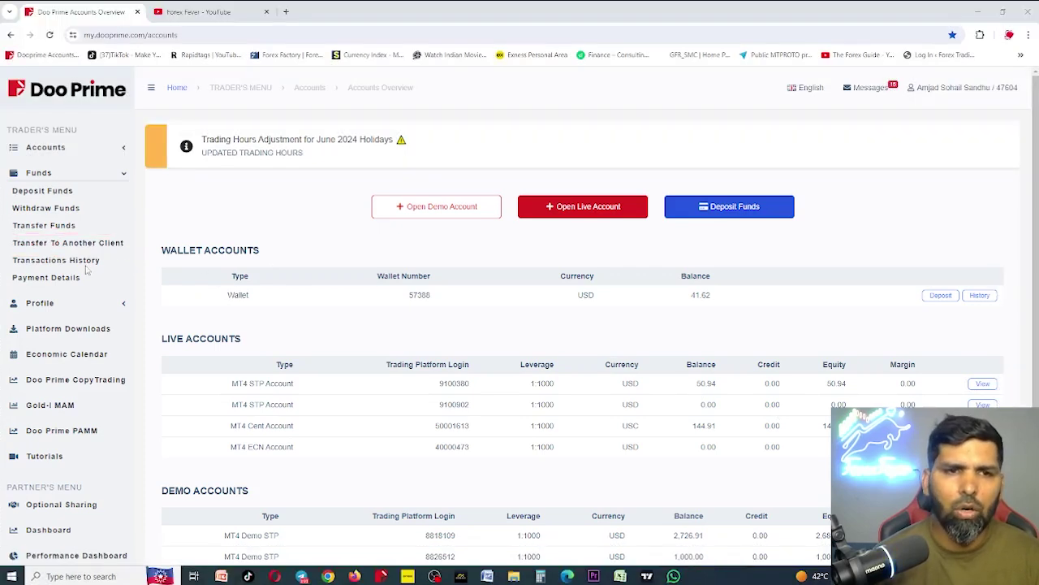
Open Transfer To Another Client and choose the USD wallet (41.62 USD) as Transfer From
{"action": "left_click", "coordinate": [102, 244]}
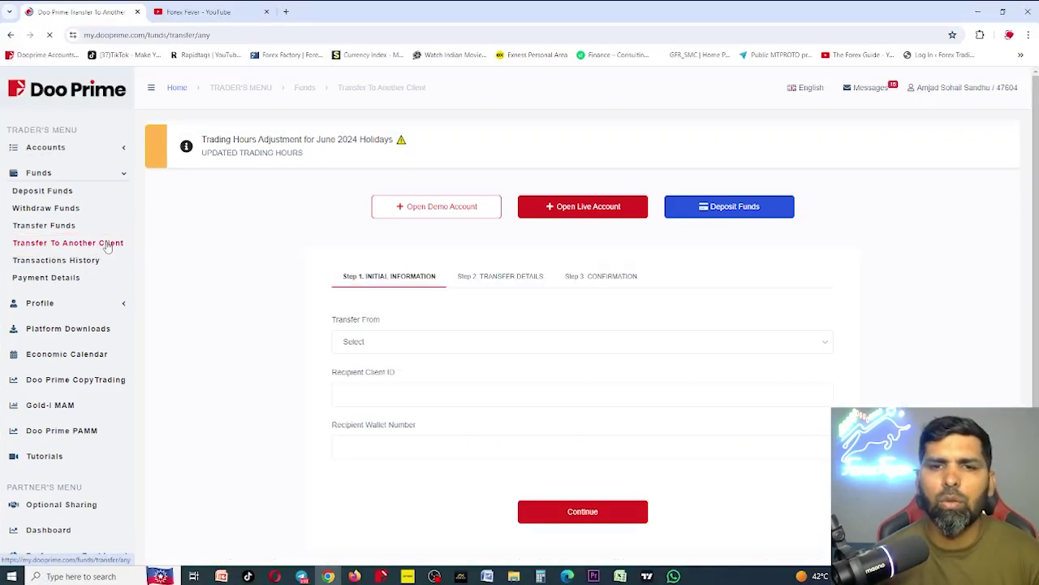
{"action": "left_click", "coordinate": [385, 343]}
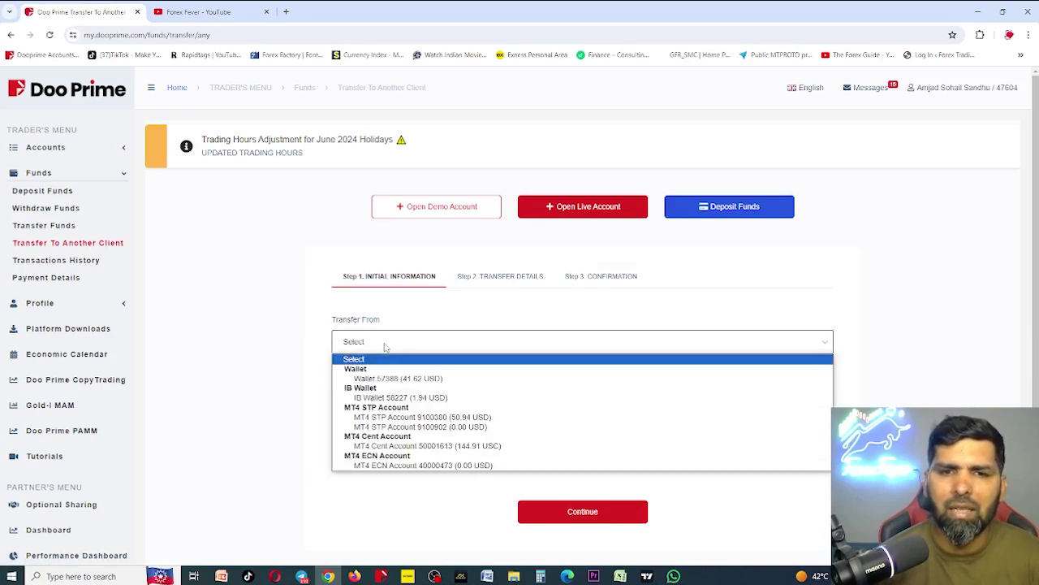
{"action": "left_click", "coordinate": [395, 379]}
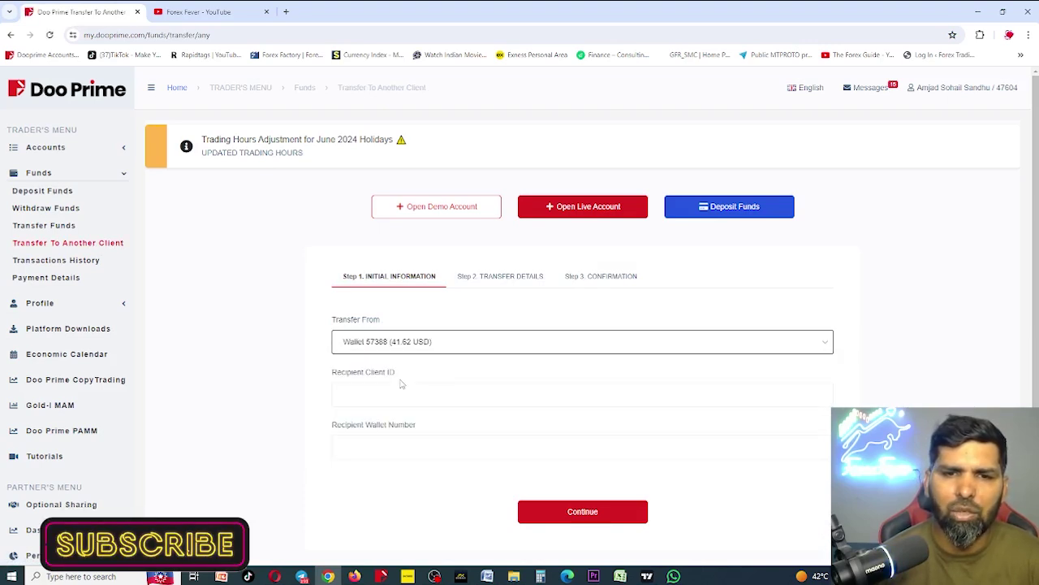
{"action": "scroll", "coordinate": [390, 349], "scroll_direction": "down", "scroll_amount": 1}
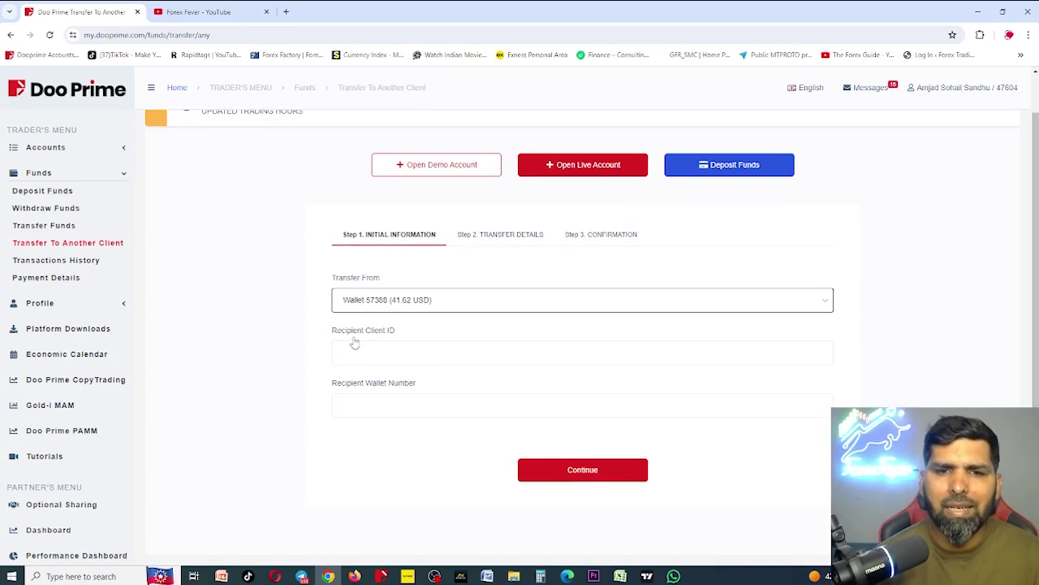
{"action": "left_click", "coordinate": [380, 351]}
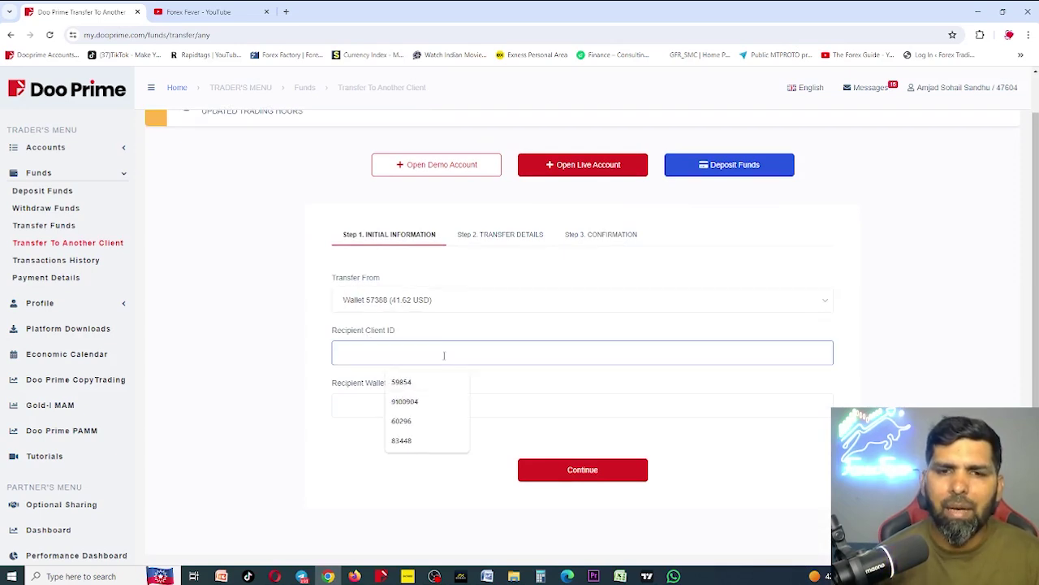
Enter the recipient client ID and wallet number from the slide, then submit with Continue
{"action": "left_click", "coordinate": [226, 578]}
{"action": "left_click", "coordinate": [226, 577]}
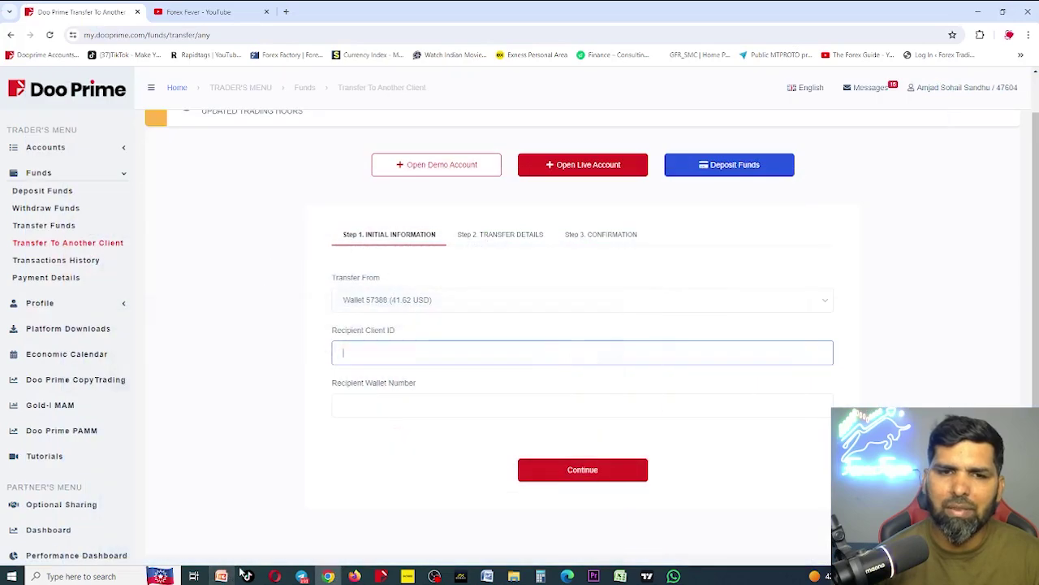
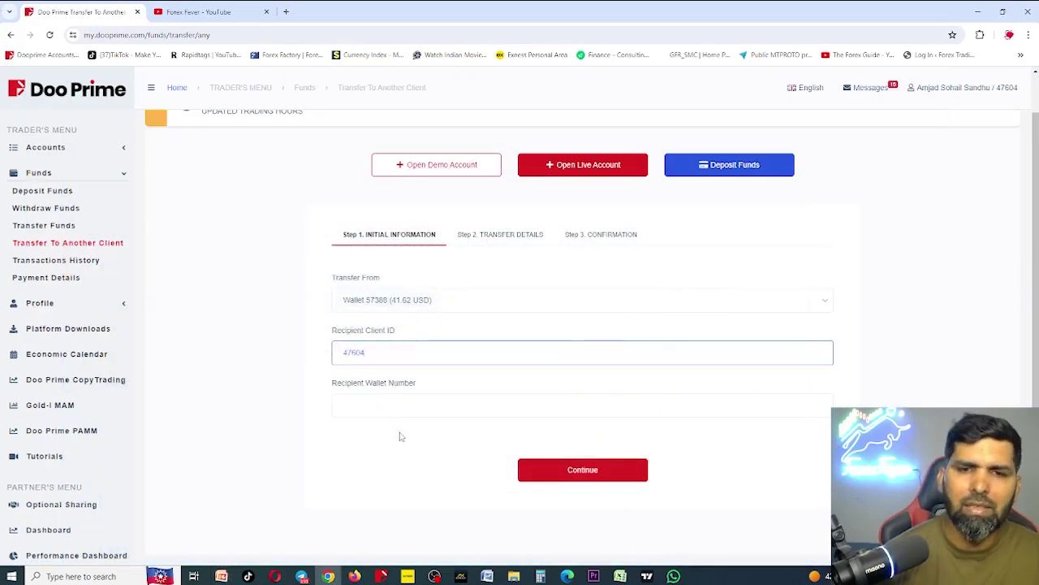
{"action": "left_click", "coordinate": [373, 402]}
{"action": "left_click", "coordinate": [221, 575]}
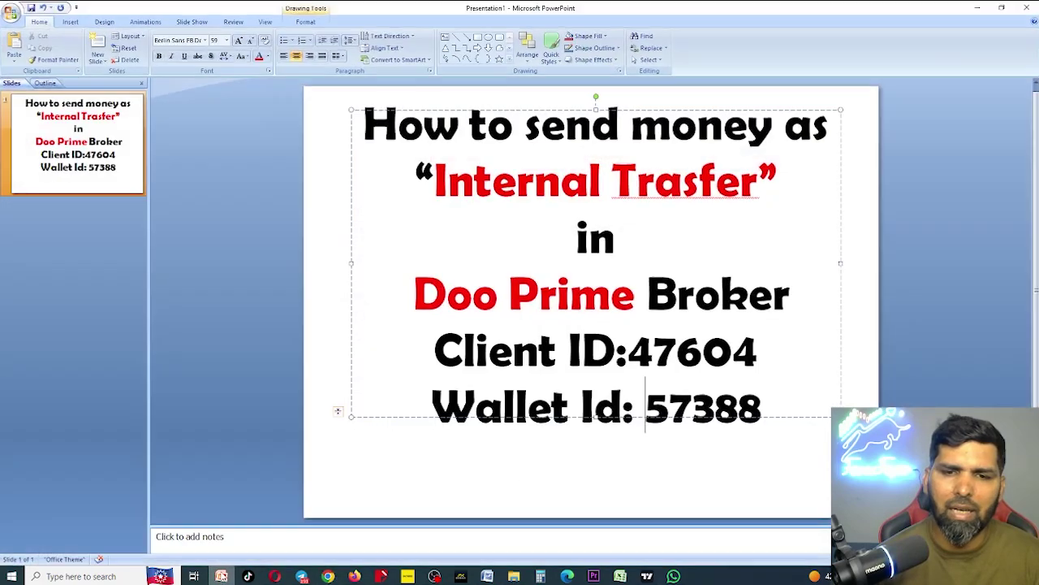
{"action": "key", "text": "alt+Tab"}
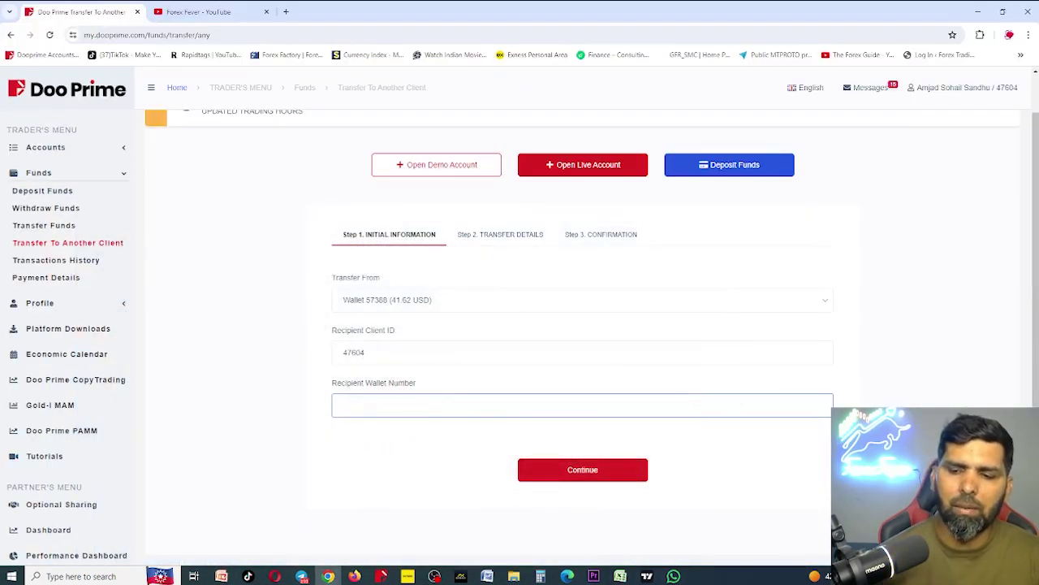
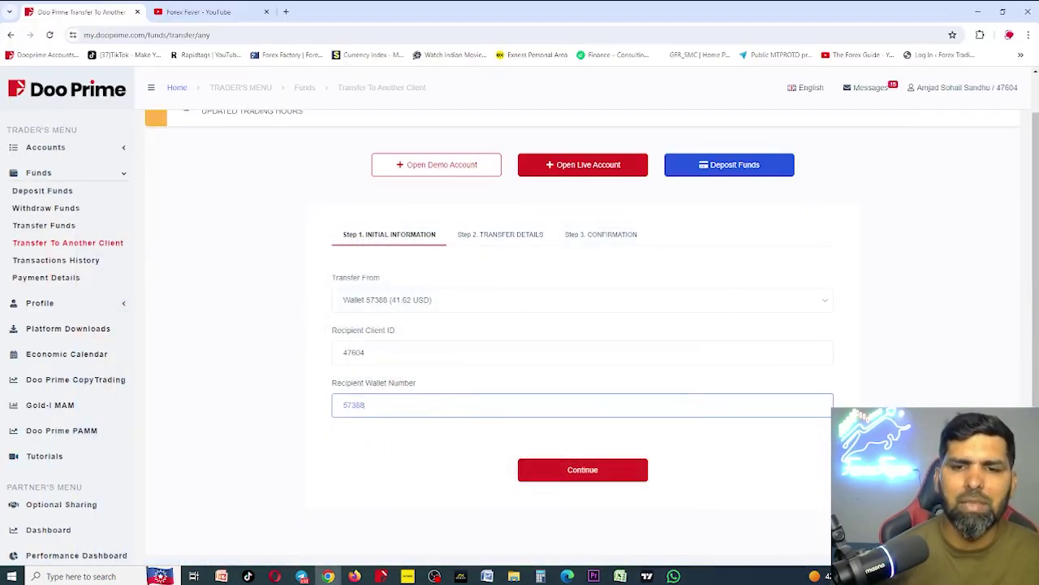
{"action": "left_click", "coordinate": [564, 477]}
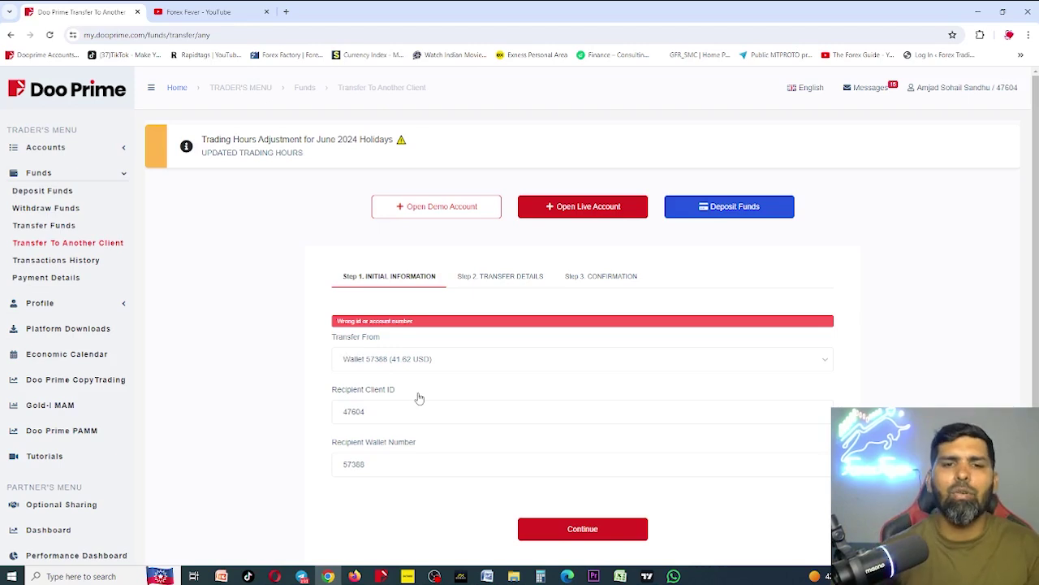
Change the last digits of the client ID and wallet number, then resubmit
{"action": "left_click", "coordinate": [391, 415]}
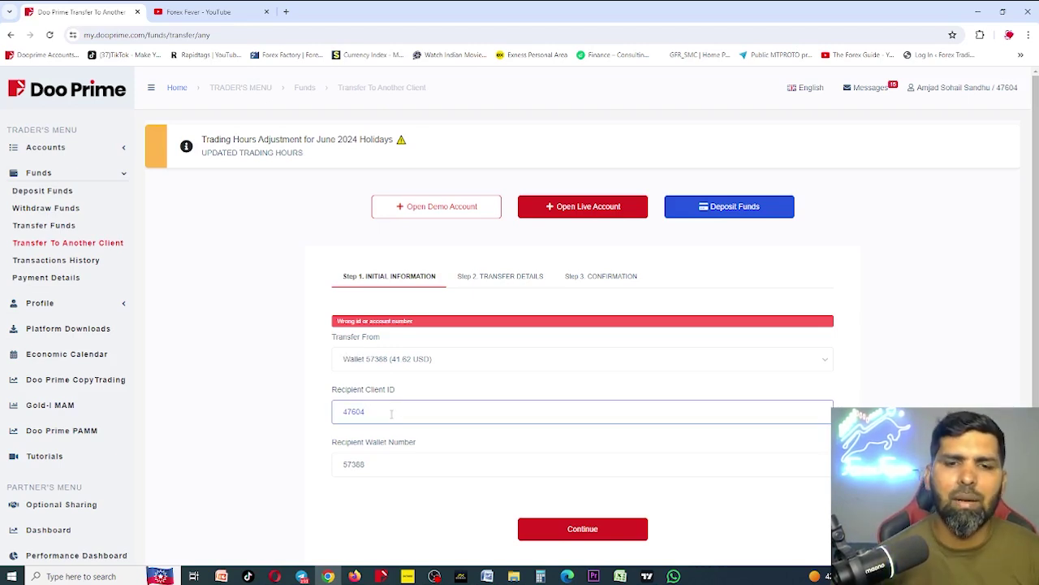
{"action": "key", "text": "BackSpace"}
{"action": "type", "text": "1"}
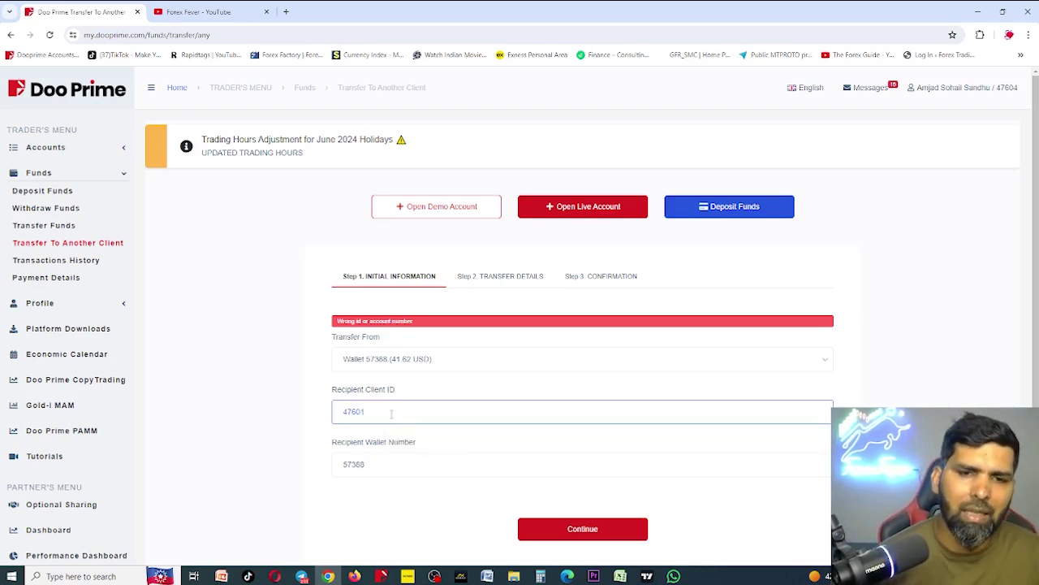
{"action": "left_click", "coordinate": [374, 467]}
{"action": "key", "text": "BackSpace"}
{"action": "key", "text": "BackSpace"}
{"action": "type", "text": "90"}
{"action": "left_click", "coordinate": [539, 528]}
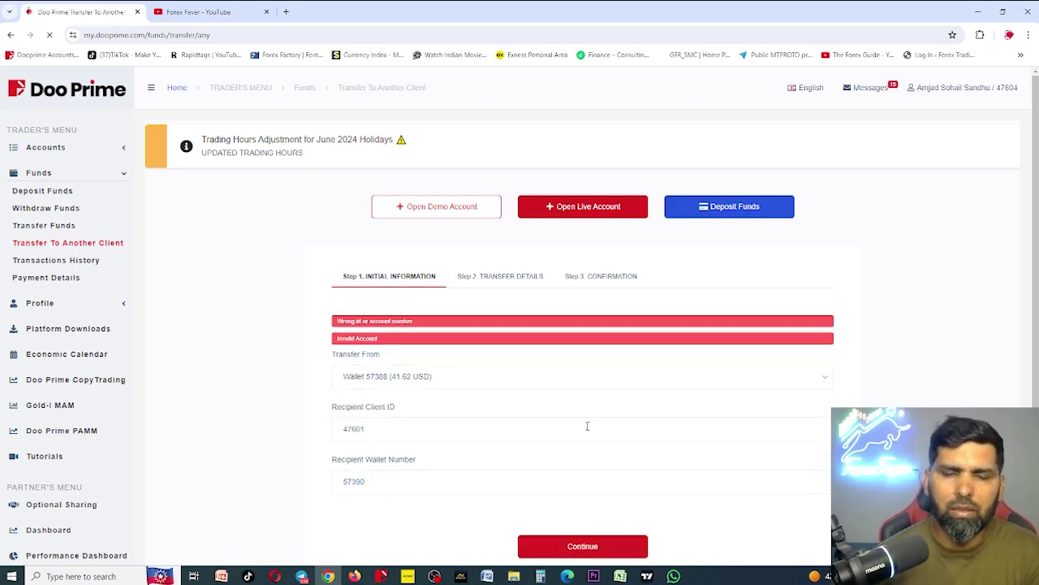
Refill the client ID and wallet number from saved autofill suggestions and resubmit
{"action": "left_click", "coordinate": [403, 422]}
{"action": "key", "text": "ctrl+a"}
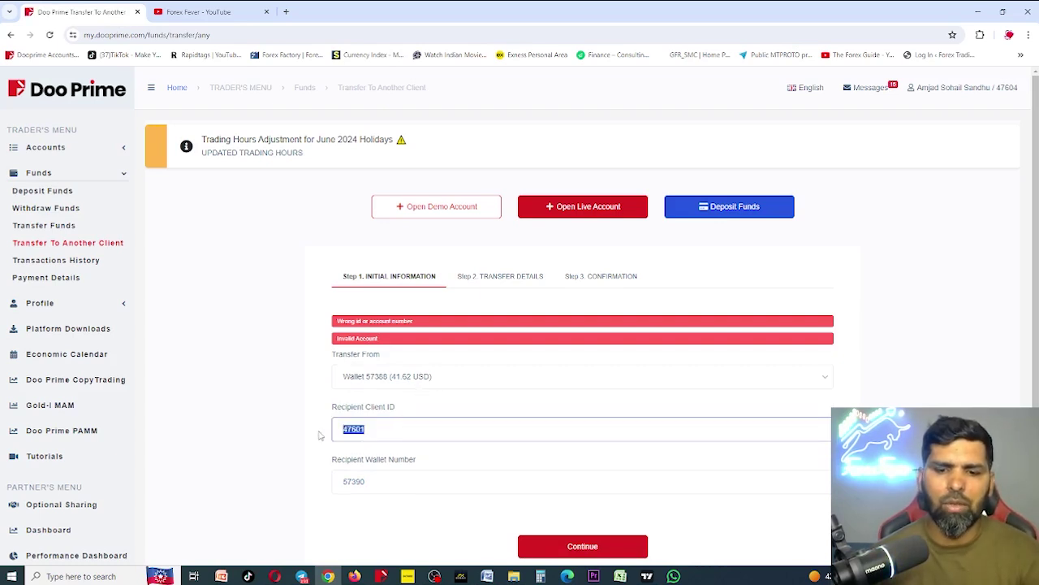
{"action": "key", "text": "BackSpace"}
{"action": "left_click", "coordinate": [379, 429]}
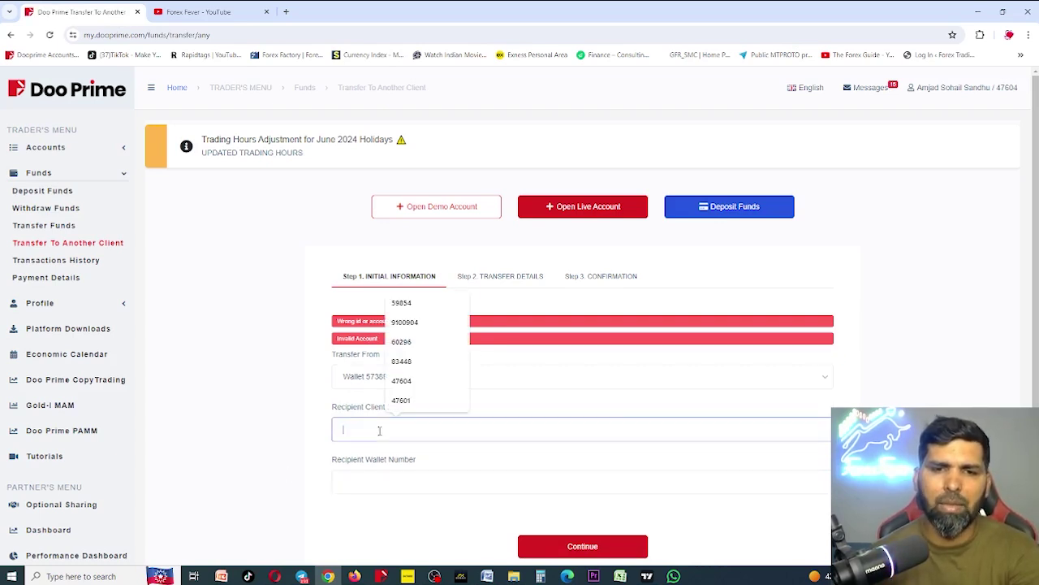
{"action": "left_click", "coordinate": [404, 361]}
{"action": "left_click", "coordinate": [361, 485]}
{"action": "left_click", "coordinate": [458, 395]}
{"action": "left_click", "coordinate": [571, 549]}
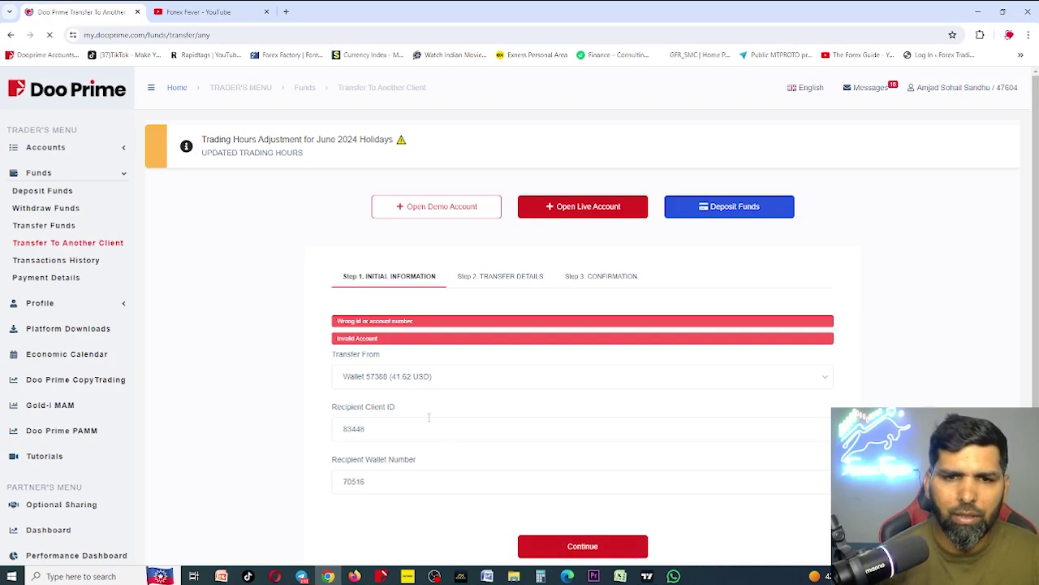
{"action": "scroll", "coordinate": [429, 418], "scroll_direction": "down", "scroll_amount": 1}
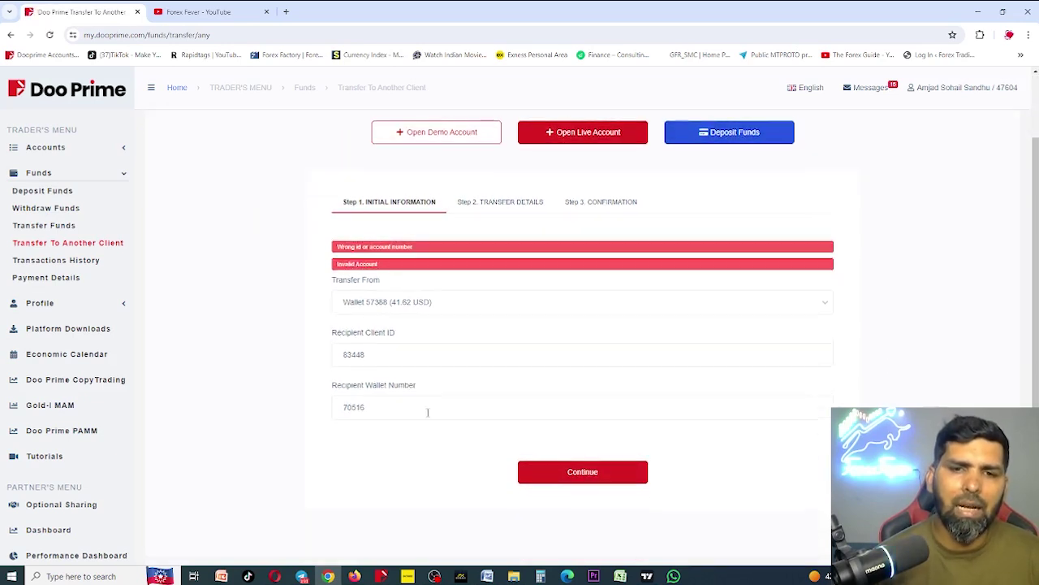
Delete the recipient client ID and wallet number text, then dismiss the autofill suggestions
{"action": "left_click_drag", "start_coordinate": [387, 349], "coordinate": [320, 360]}
{"action": "key", "text": "BackSpace"}
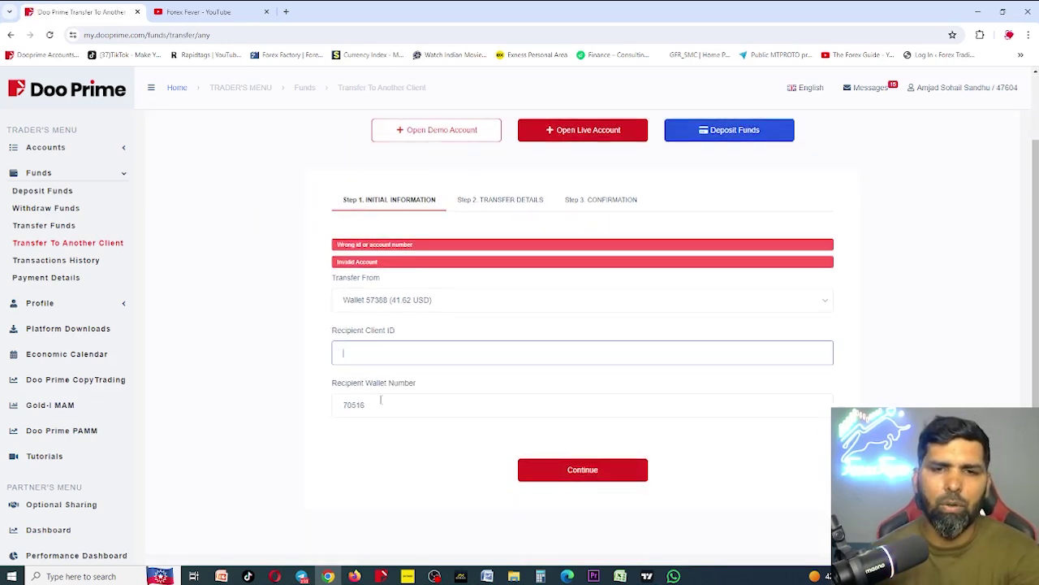
{"action": "key", "text": "Tab"}
{"action": "key", "text": "BackSpace"}
{"action": "left_click", "coordinate": [394, 348]}
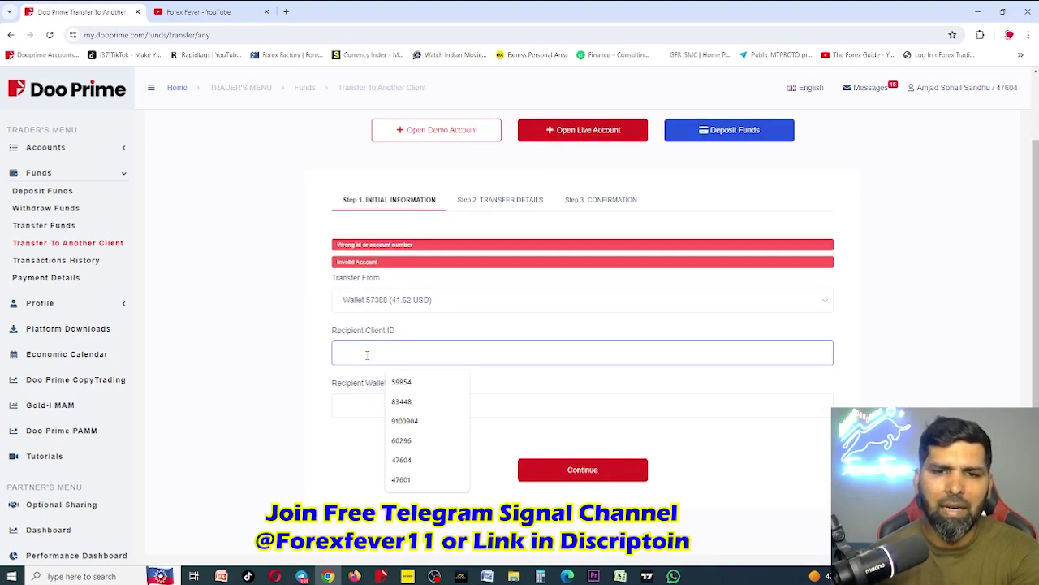
{"action": "left_click", "coordinate": [352, 405]}
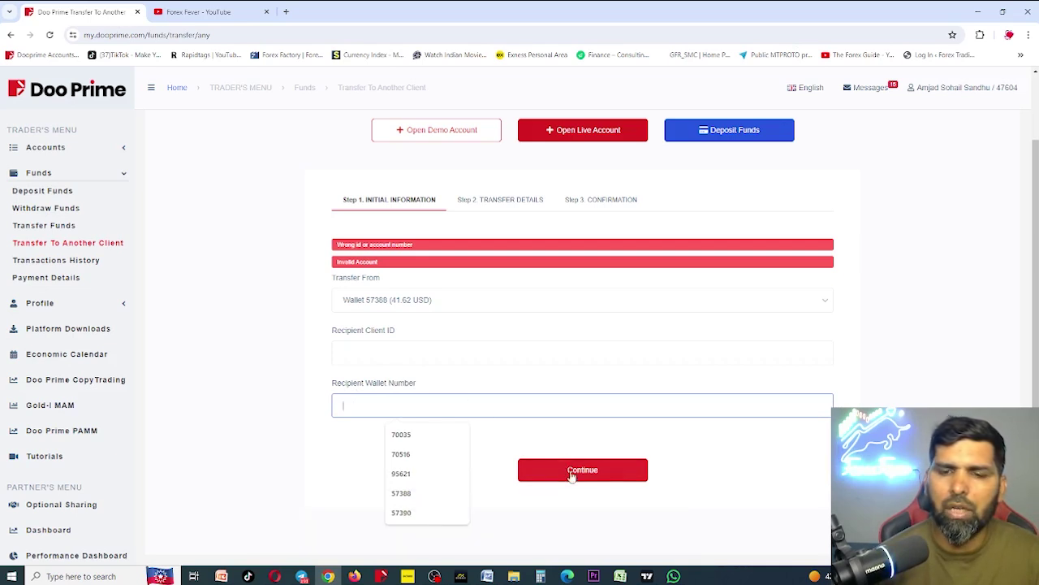
{"action": "left_click", "coordinate": [578, 513]}
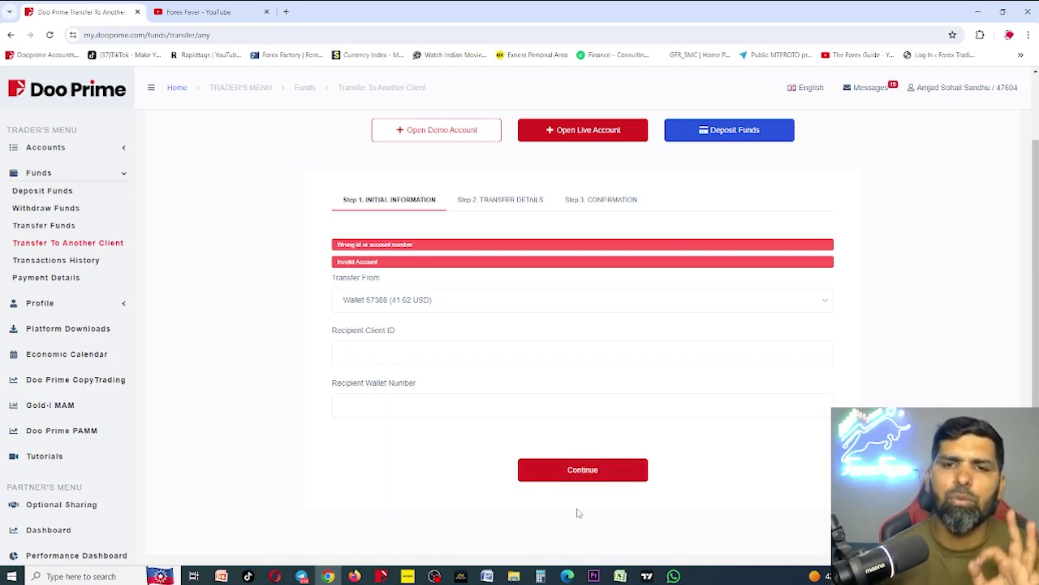